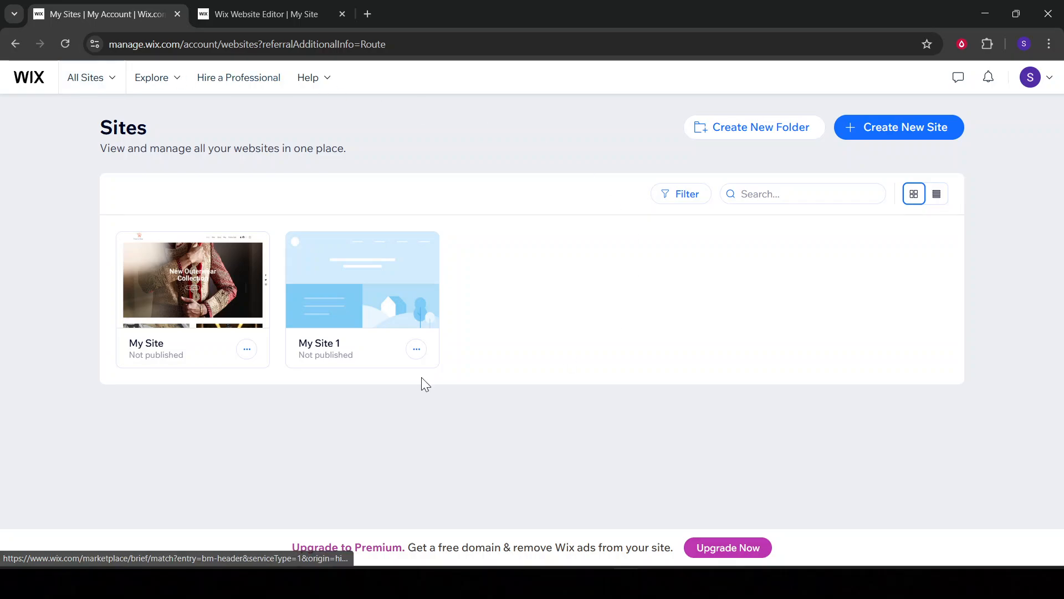
{"action": "left_click_drag", "start_coordinate": [79, 125], "coordinate": [298, 112]}
{"action": "left_click", "coordinate": [298, 113]}
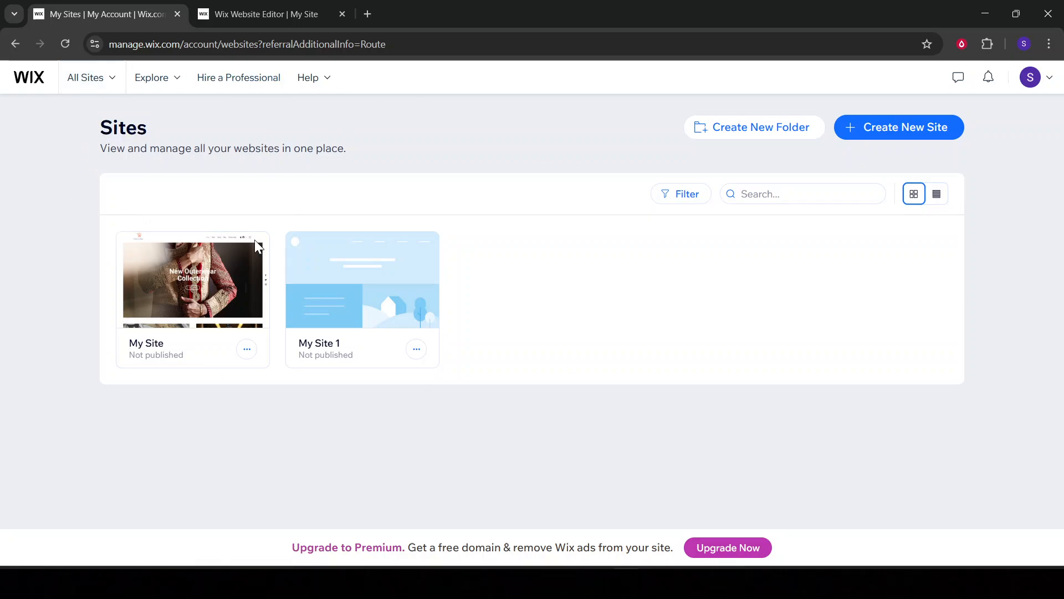
{"action": "mouse_move", "coordinate": [152, 304]}
{"action": "mouse_move", "coordinate": [242, 331]}
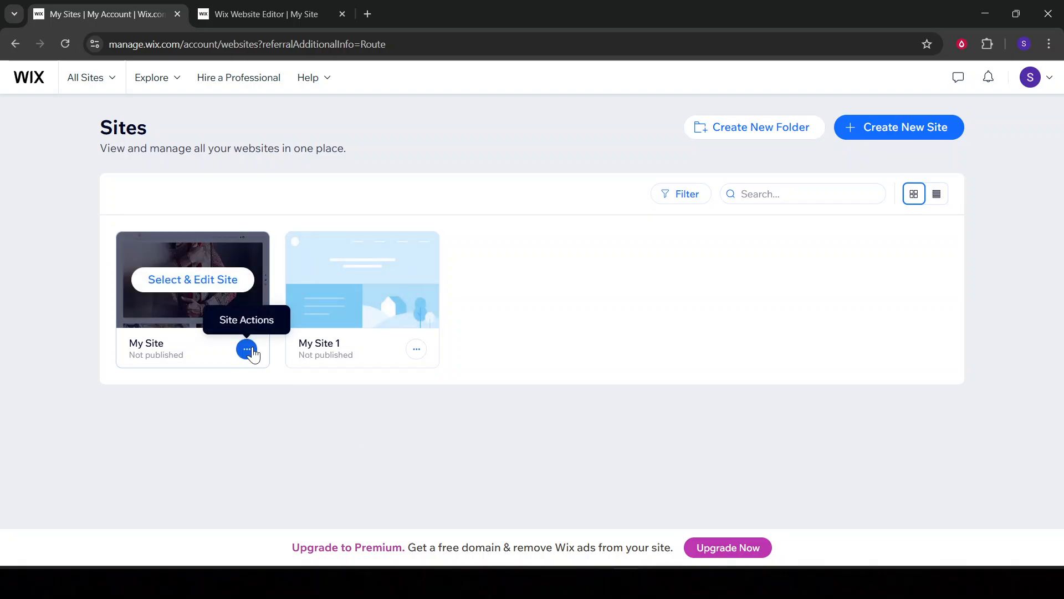
{"action": "left_click", "coordinate": [247, 350]}
{"action": "left_click", "coordinate": [247, 350]}
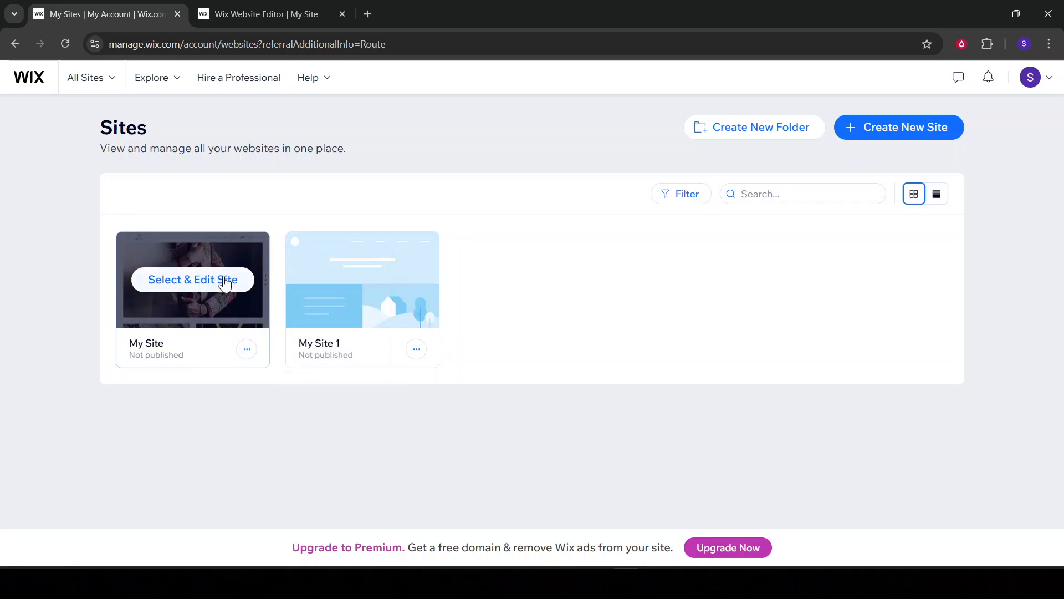
Switch to the open website editor for My Site and look through its Home page.
{"action": "left_click", "coordinate": [261, 10]}
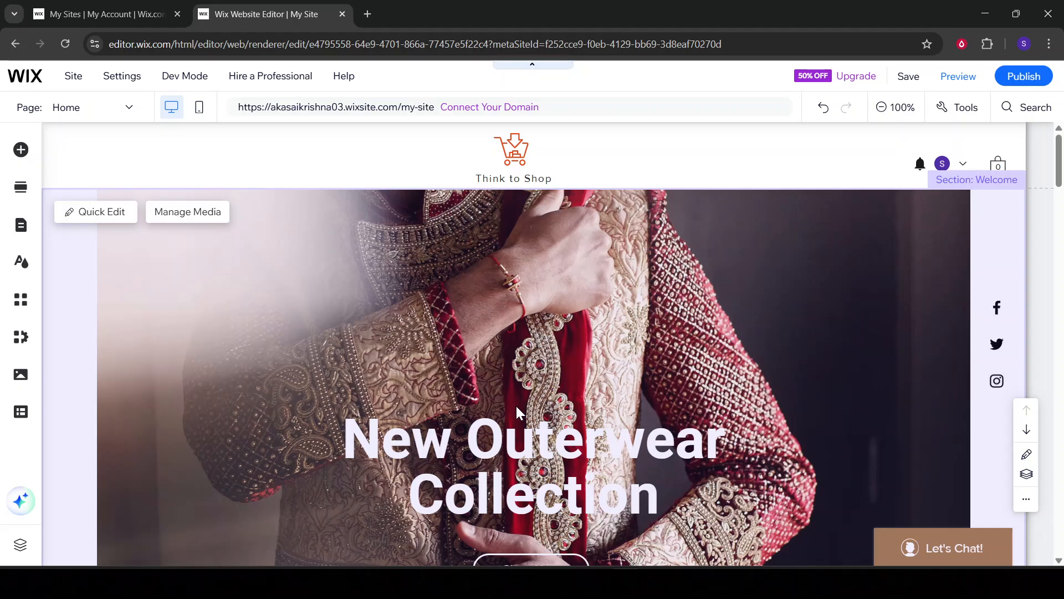
{"action": "scroll", "coordinate": [517, 412], "scroll_direction": "down", "scroll_amount": 15}
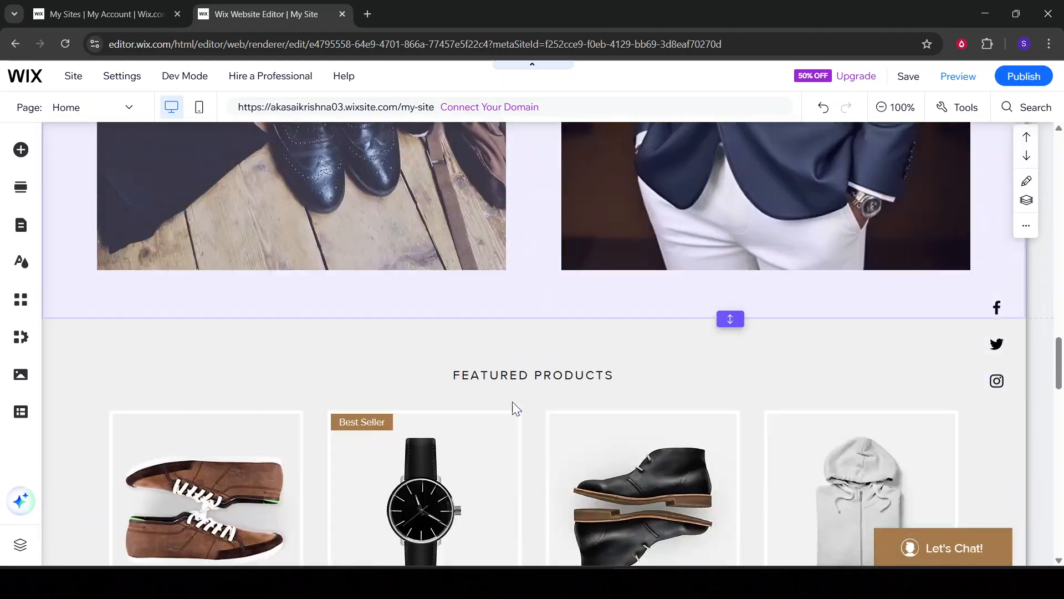
{"action": "scroll", "coordinate": [514, 407], "scroll_direction": "down", "scroll_amount": 15}
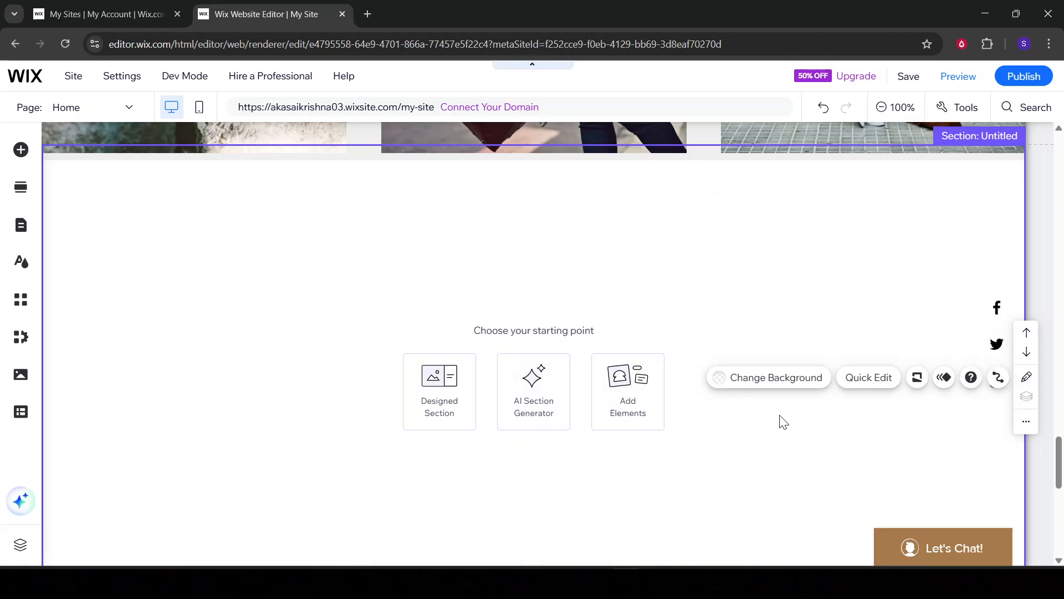
Open the site's page list and start adding a new page from the Landing Page templates.
{"action": "left_click", "coordinate": [22, 232]}
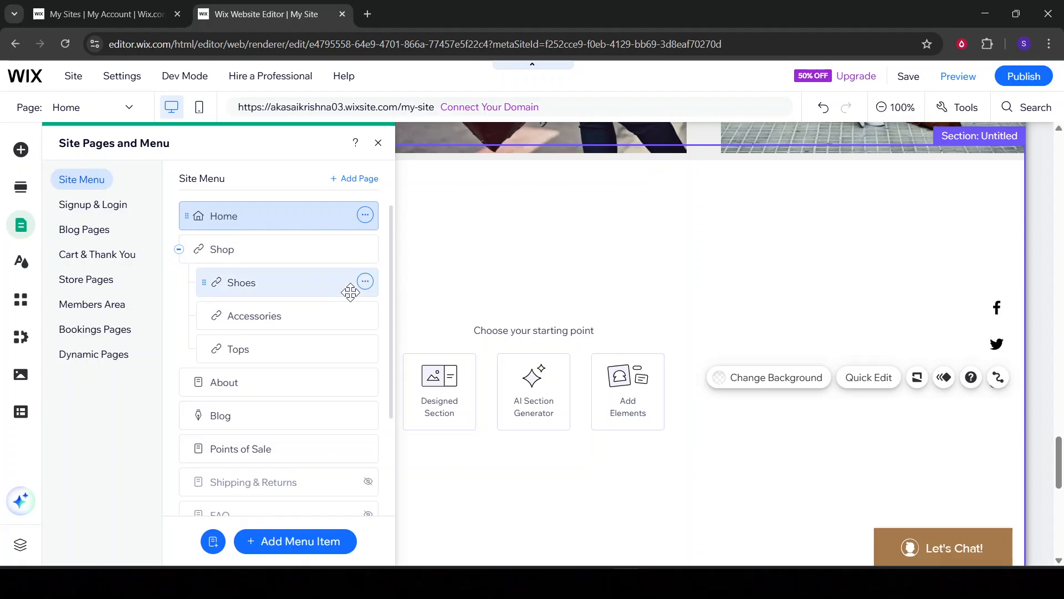
{"action": "scroll", "coordinate": [350, 292], "scroll_direction": "down", "scroll_amount": 3}
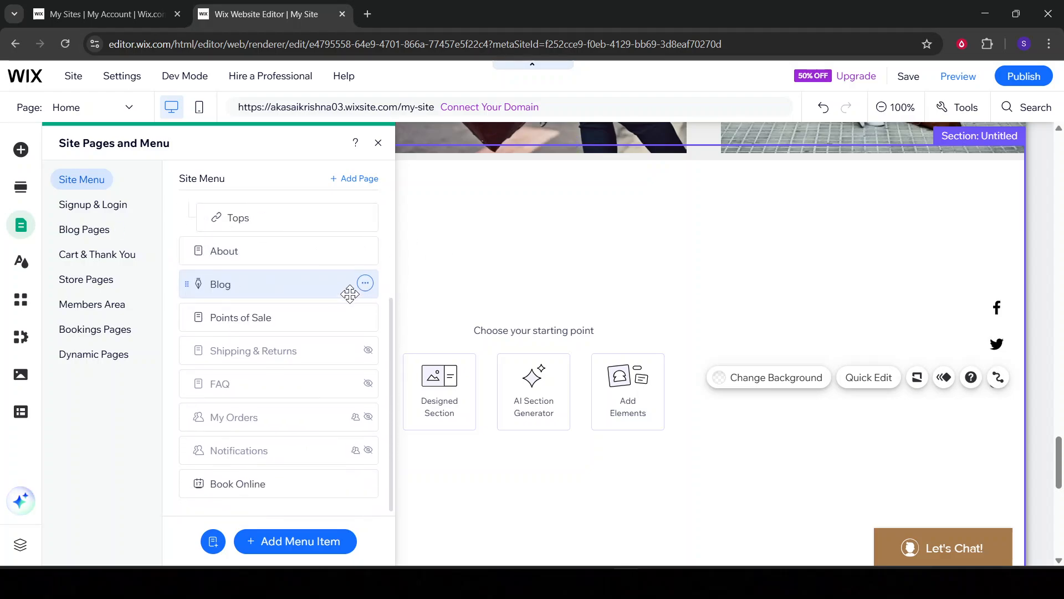
{"action": "left_click", "coordinate": [220, 548]}
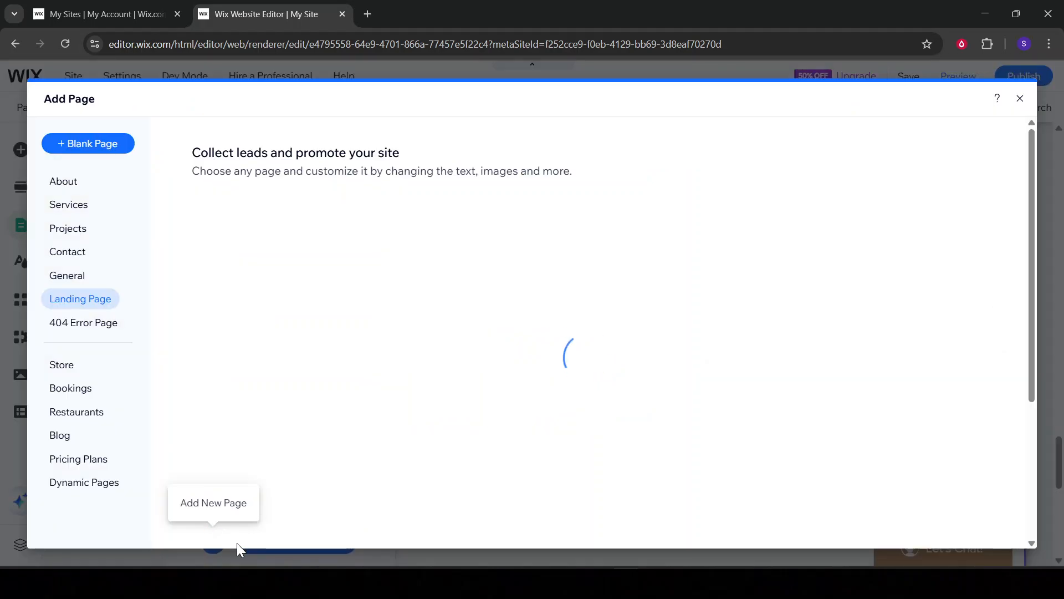
{"action": "left_click", "coordinate": [70, 277]}
{"action": "left_click", "coordinate": [80, 302]}
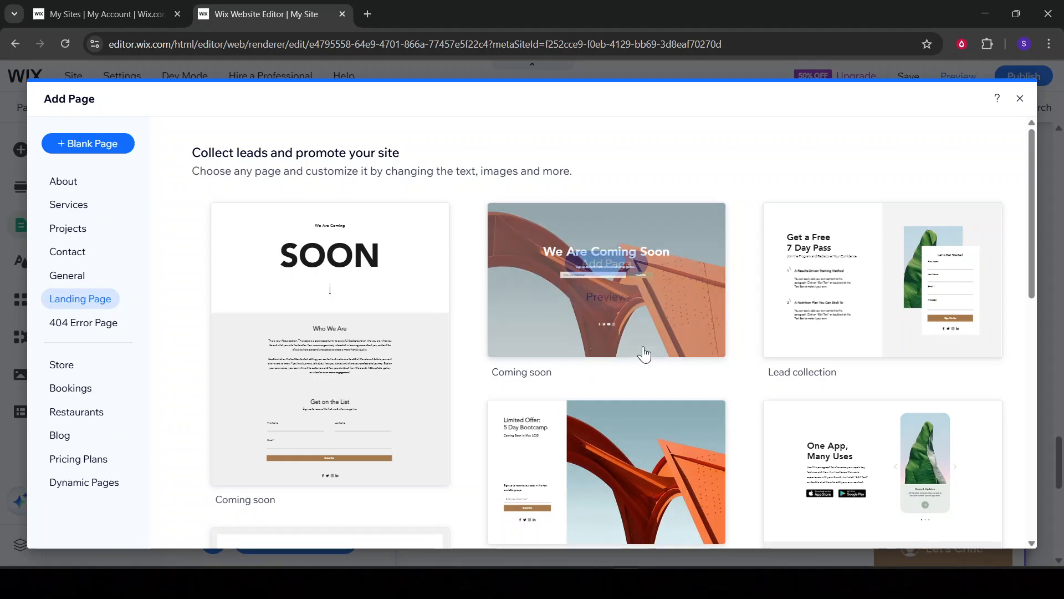
Add the Coming soon template headed "Our Online Store Is Launching Soon" to the site, keeping Landing Page as its name.
{"action": "scroll", "coordinate": [642, 357], "scroll_direction": "down", "scroll_amount": 4}
{"action": "scroll", "coordinate": [644, 361], "scroll_direction": "up", "scroll_amount": 4}
{"action": "scroll", "coordinate": [645, 361], "scroll_direction": "up", "scroll_amount": 1}
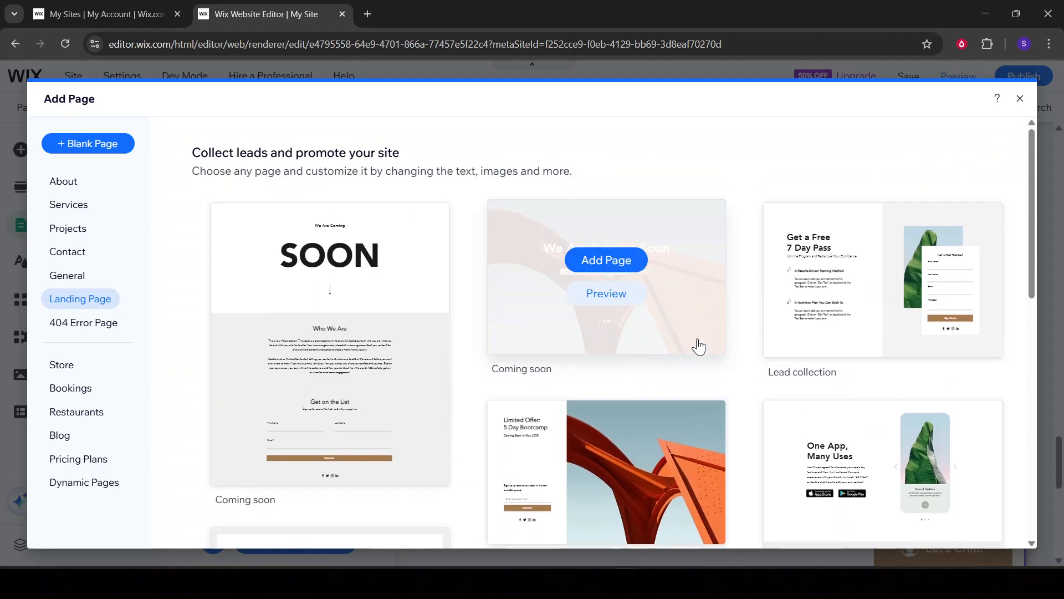
{"action": "scroll", "coordinate": [668, 424], "scroll_direction": "down", "scroll_amount": 3}
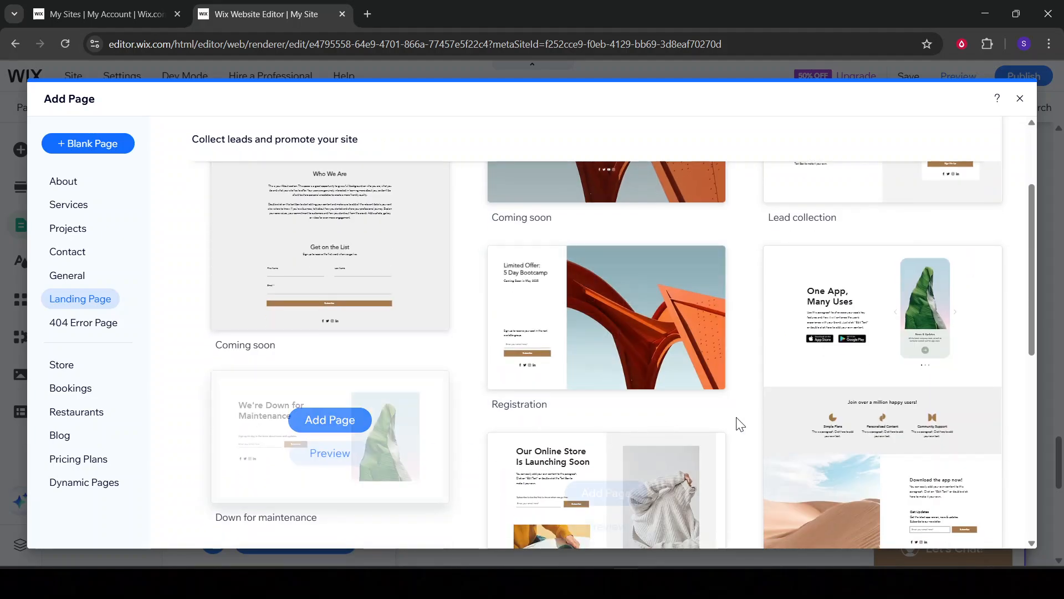
{"action": "scroll", "coordinate": [748, 422], "scroll_direction": "up", "scroll_amount": 3}
{"action": "scroll", "coordinate": [391, 436], "scroll_direction": "down", "scroll_amount": 3}
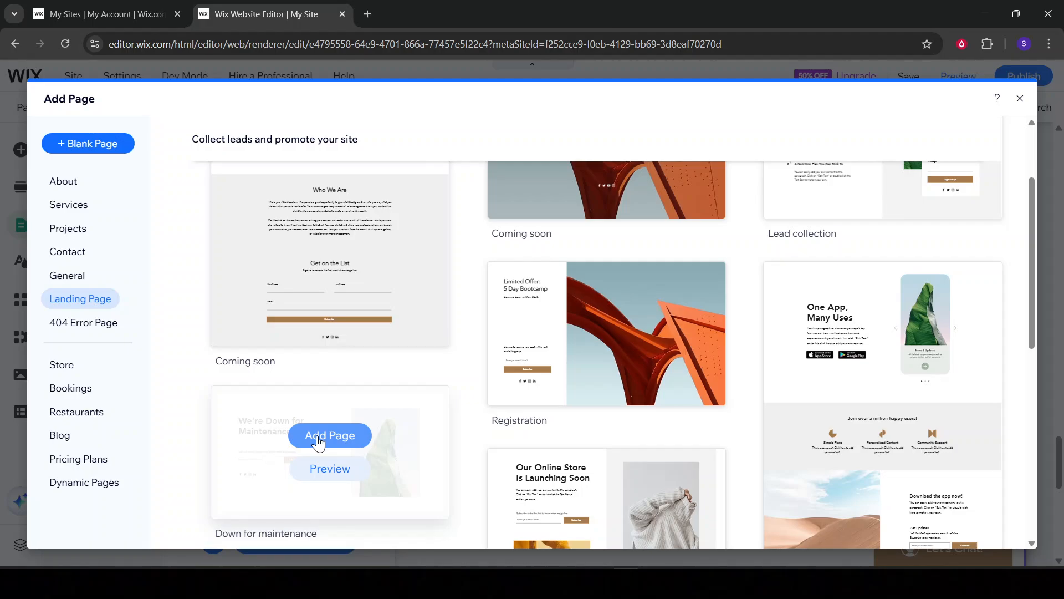
{"action": "scroll", "coordinate": [542, 430], "scroll_direction": "up", "scroll_amount": 2}
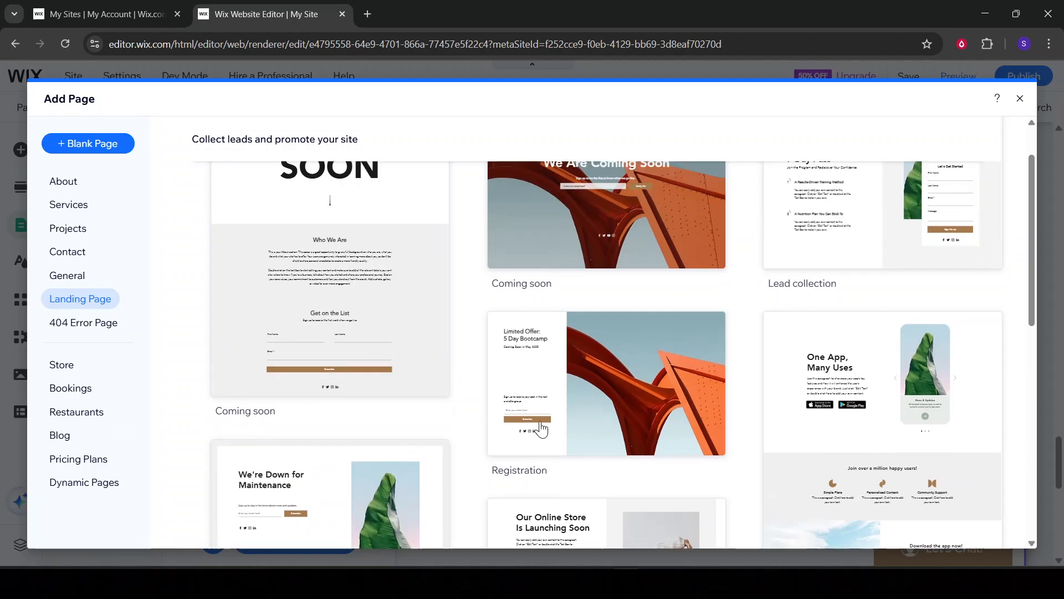
{"action": "scroll", "coordinate": [410, 492], "scroll_direction": "down", "scroll_amount": 4}
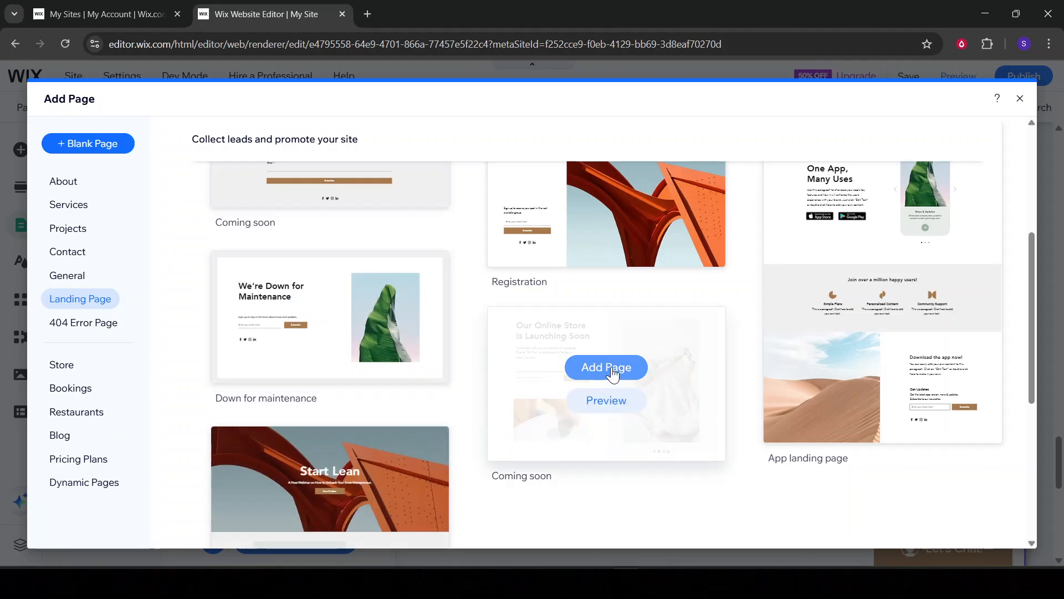
{"action": "left_click", "coordinate": [606, 368]}
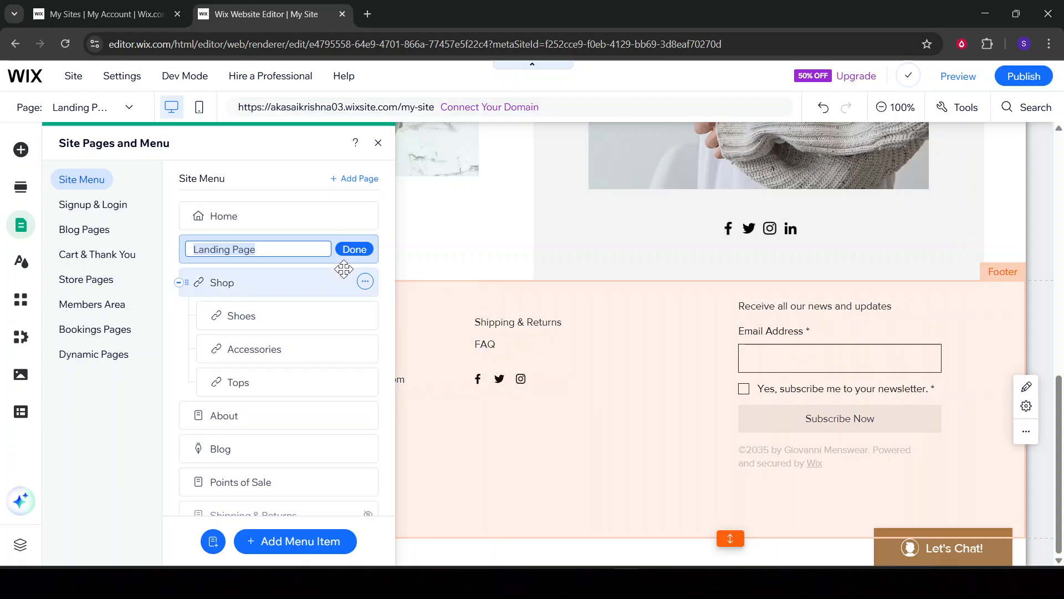
{"action": "left_click", "coordinate": [360, 250]}
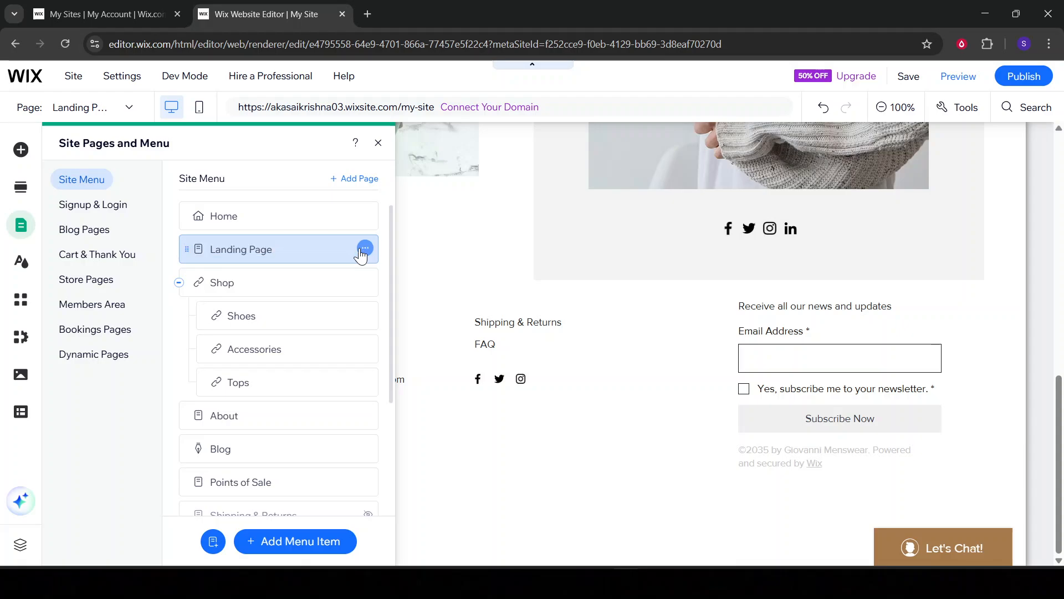
Close the page list and examine the new landing page's content from the header to the footer.
{"action": "scroll", "coordinate": [611, 358], "scroll_direction": "up", "scroll_amount": 10}
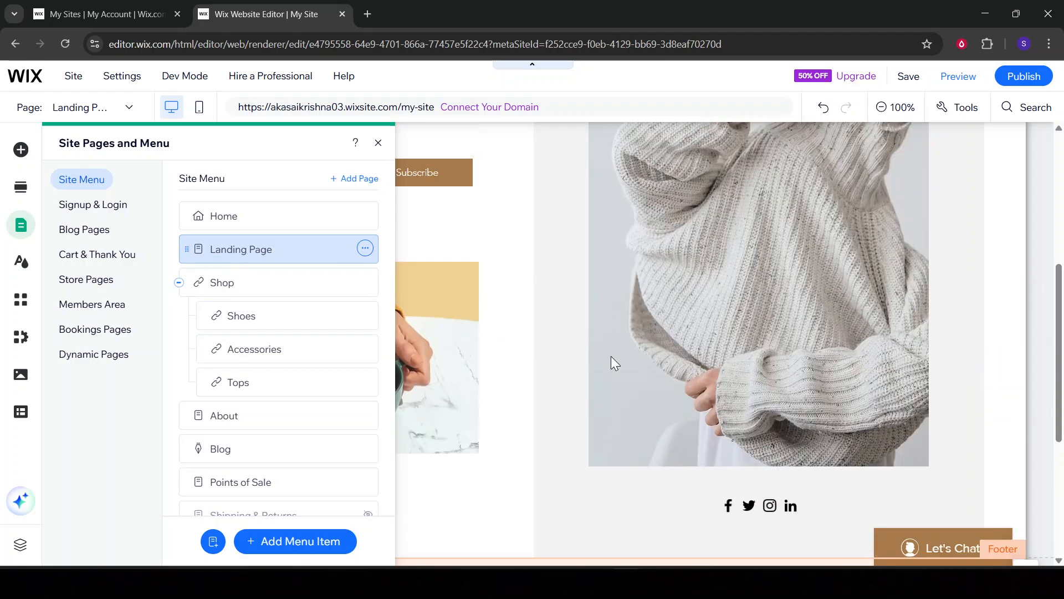
{"action": "scroll", "coordinate": [611, 356], "scroll_direction": "up", "scroll_amount": 2}
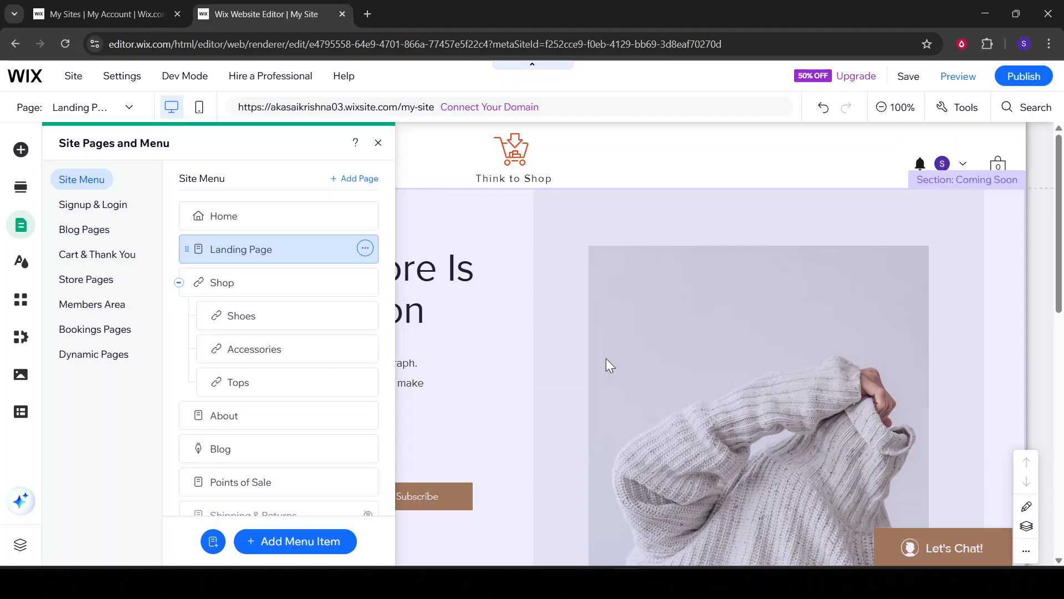
{"action": "scroll", "coordinate": [606, 360], "scroll_direction": "down", "scroll_amount": 12}
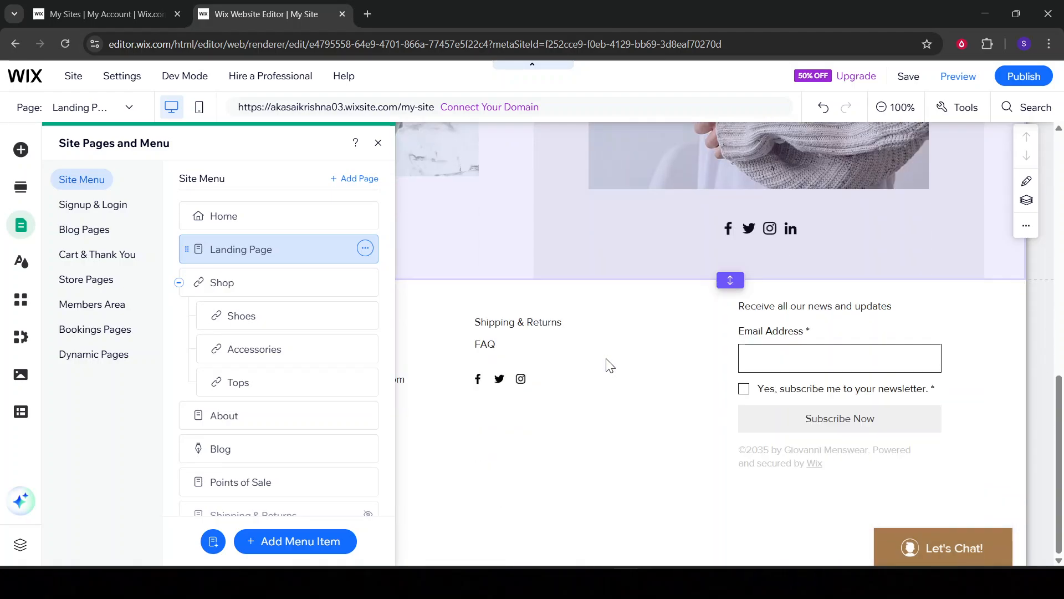
{"action": "scroll", "coordinate": [610, 366], "scroll_direction": "up", "scroll_amount": 12}
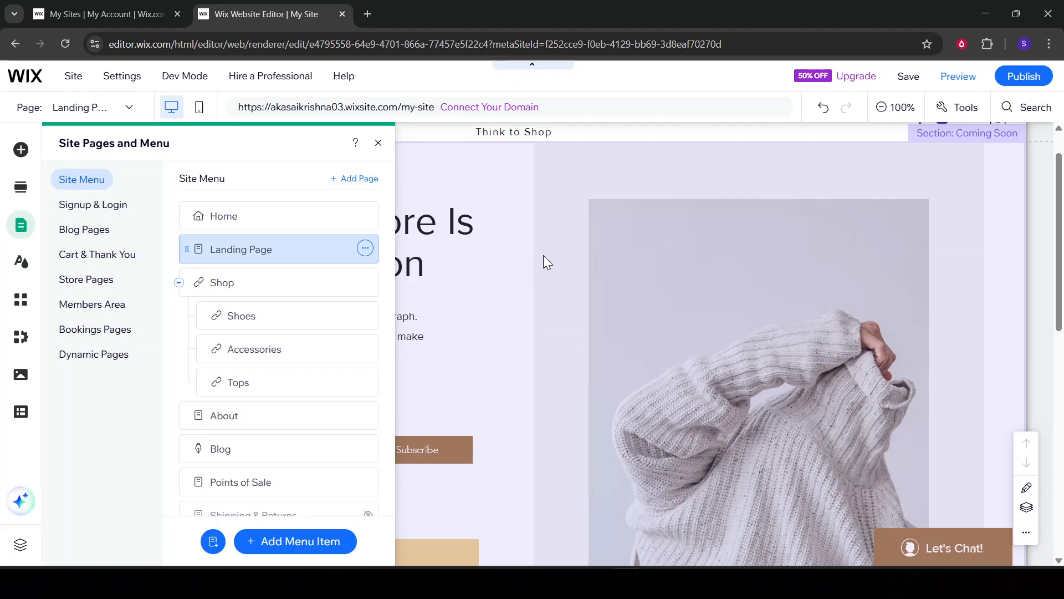
{"action": "left_click", "coordinate": [543, 255]}
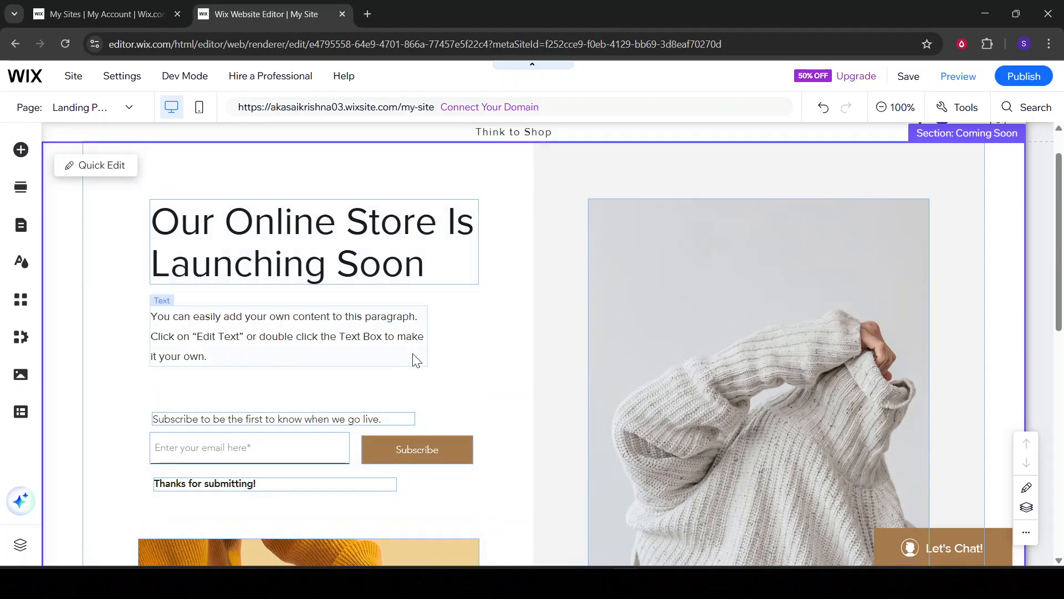
{"action": "scroll", "coordinate": [577, 381], "scroll_direction": "down", "scroll_amount": 4}
{"action": "scroll", "coordinate": [578, 381], "scroll_direction": "up", "scroll_amount": 4}
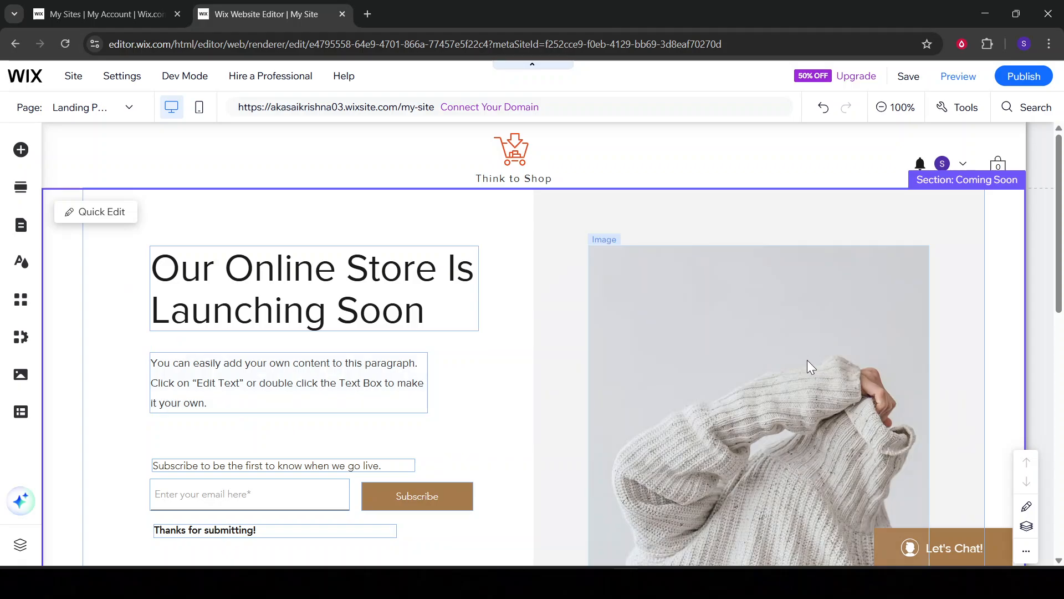
{"action": "scroll", "coordinate": [798, 357], "scroll_direction": "down", "scroll_amount": 3}
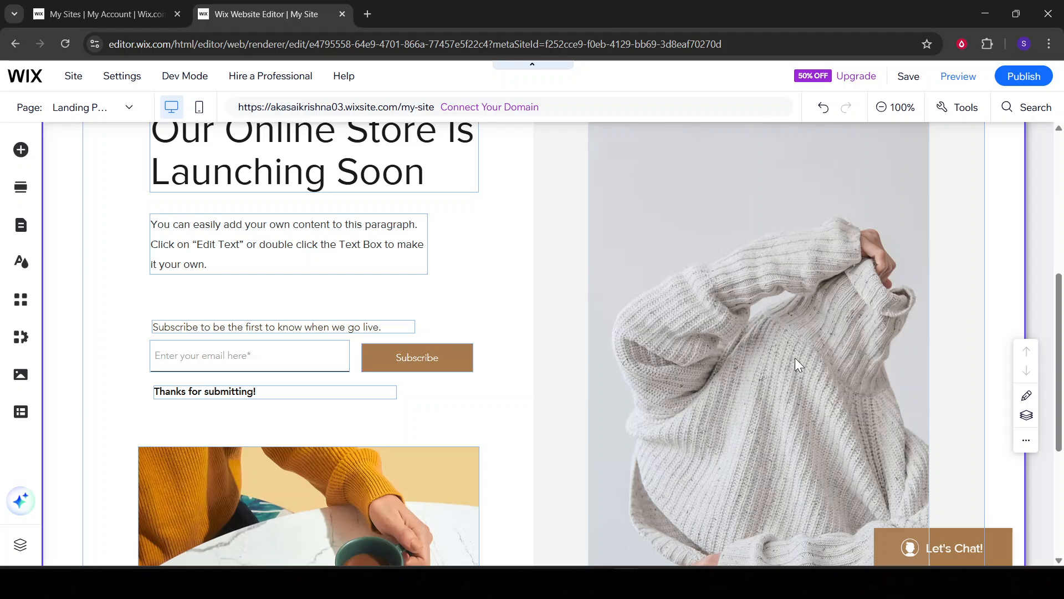
{"action": "scroll", "coordinate": [795, 358], "scroll_direction": "down", "scroll_amount": 4}
{"action": "scroll", "coordinate": [659, 411], "scroll_direction": "up", "scroll_amount": 3}
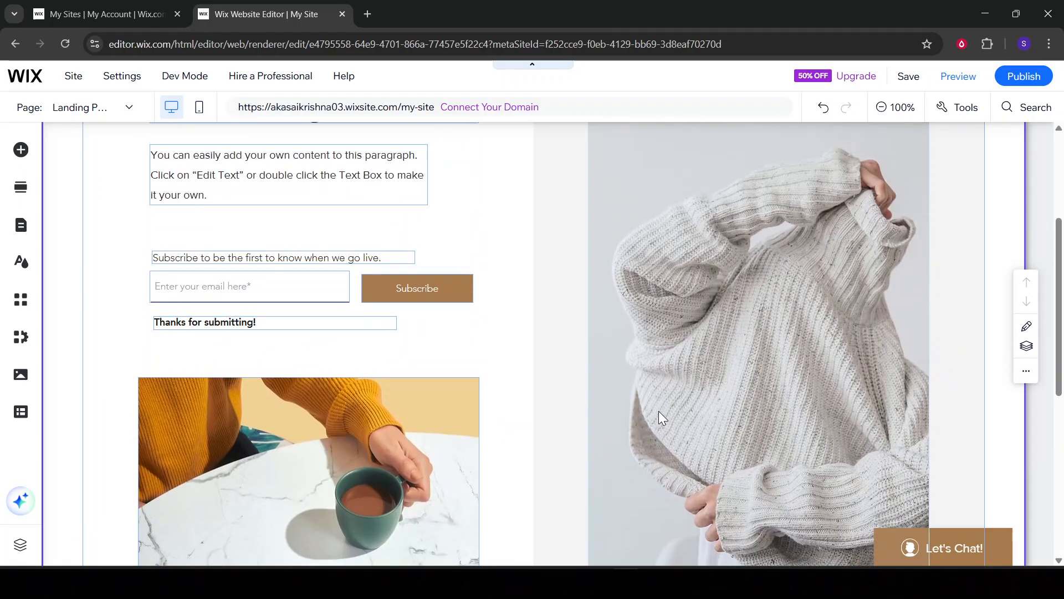
{"action": "scroll", "coordinate": [302, 352], "scroll_direction": "up", "scroll_amount": 3}
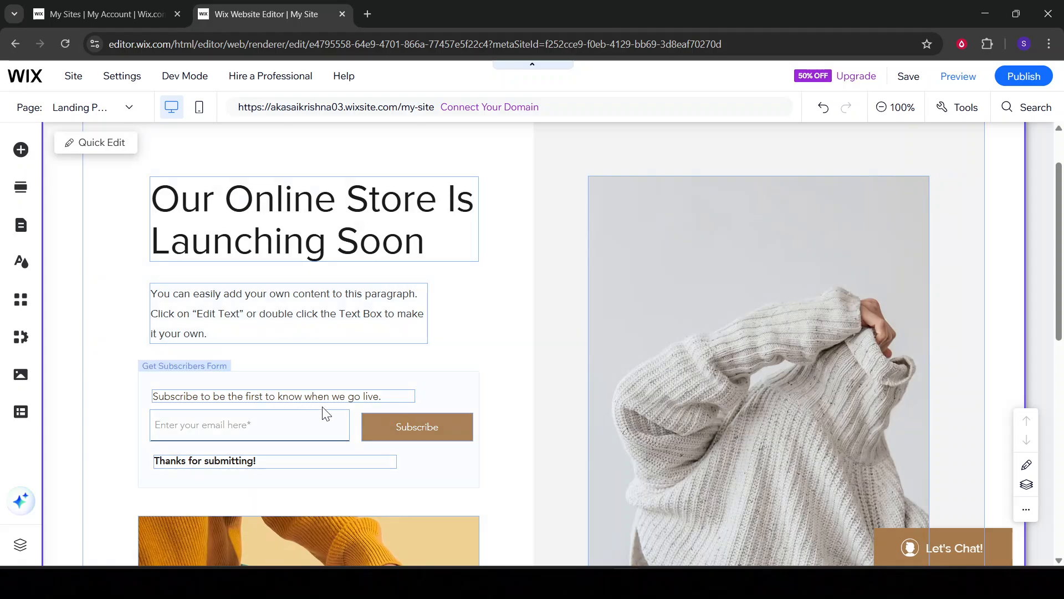
Check the editing options of the sweater image, the heading, the coffee cup image and the column around the sweater image.
{"action": "left_click", "coordinate": [707, 314]}
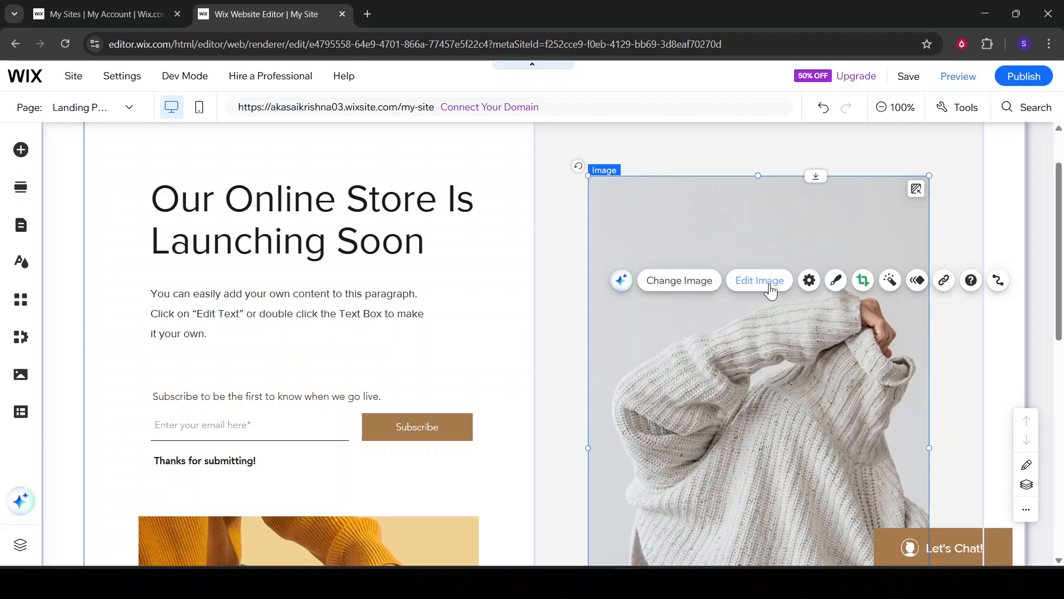
{"action": "left_click", "coordinate": [401, 251]}
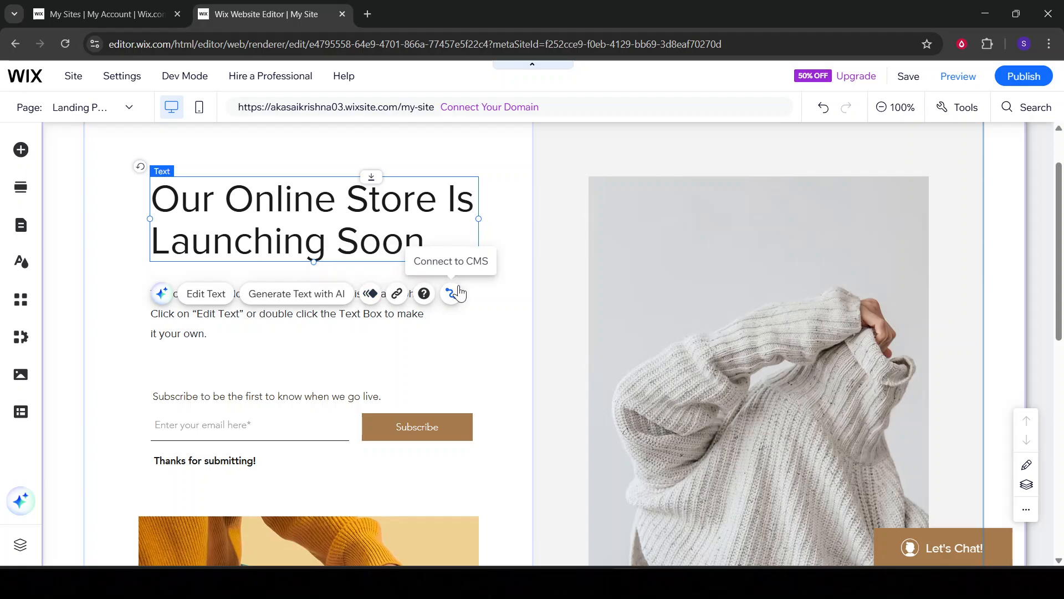
{"action": "scroll", "coordinate": [528, 362], "scroll_direction": "down", "scroll_amount": 4}
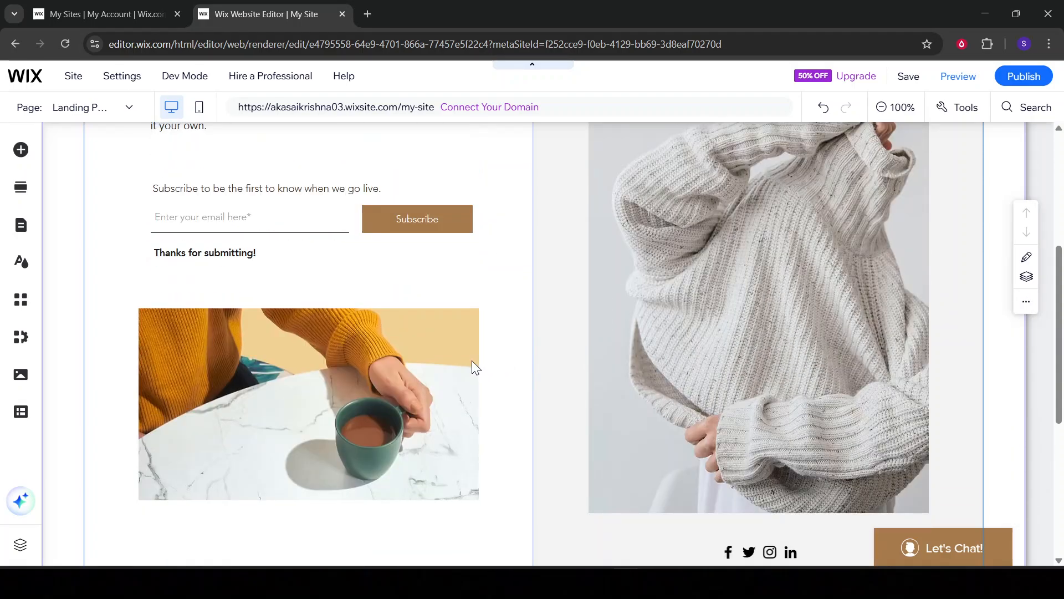
{"action": "left_click", "coordinate": [450, 363]}
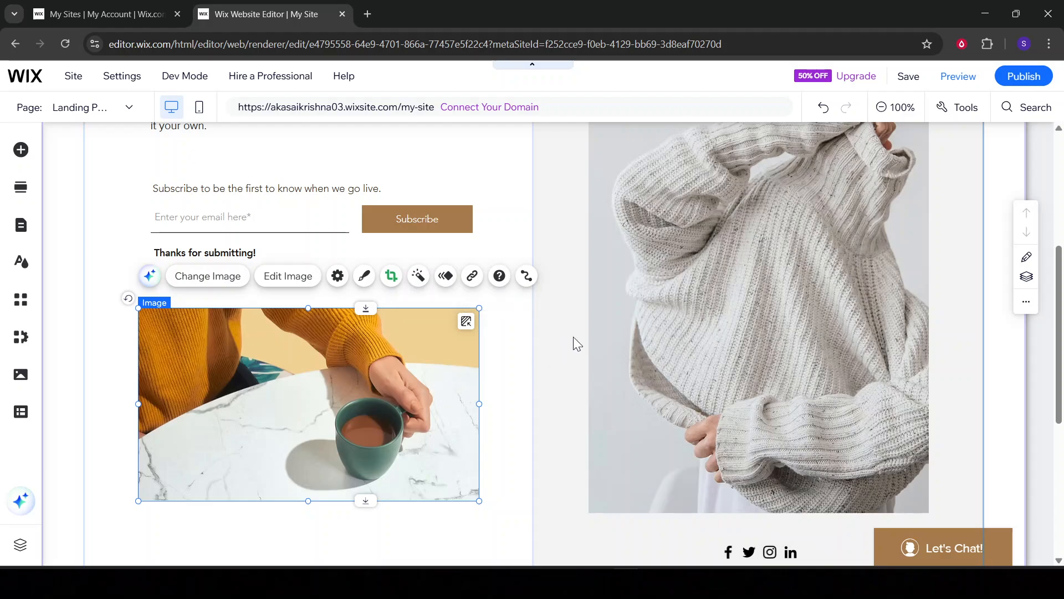
{"action": "left_click", "coordinate": [543, 337]}
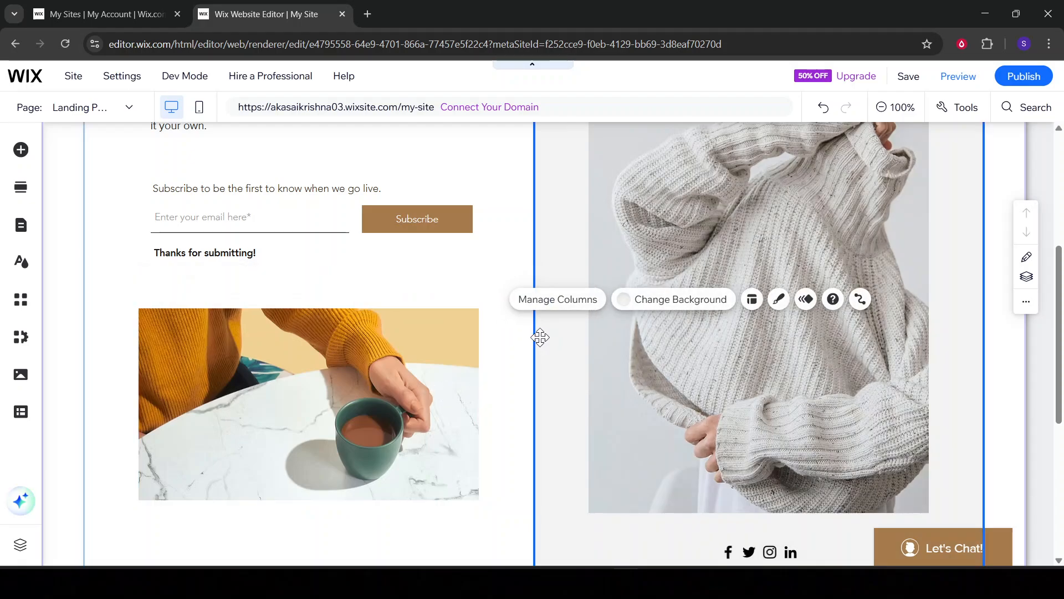
Switch to the mobile view and examine the landing page's mobile layout down to the footer.
{"action": "scroll", "coordinate": [513, 338], "scroll_direction": "up", "scroll_amount": 5}
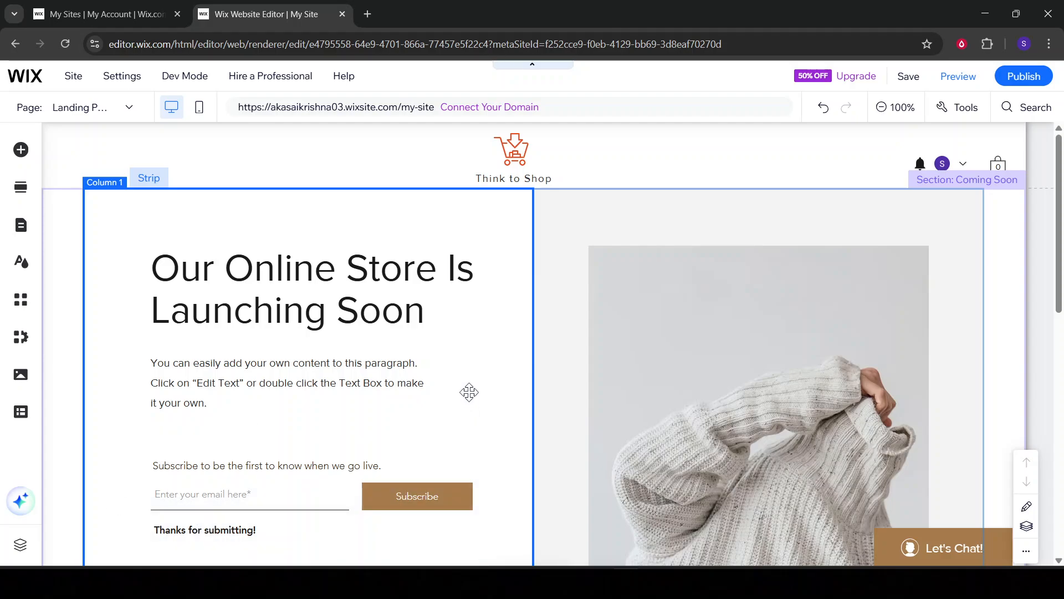
{"action": "scroll", "coordinate": [469, 392], "scroll_direction": "down", "scroll_amount": 1}
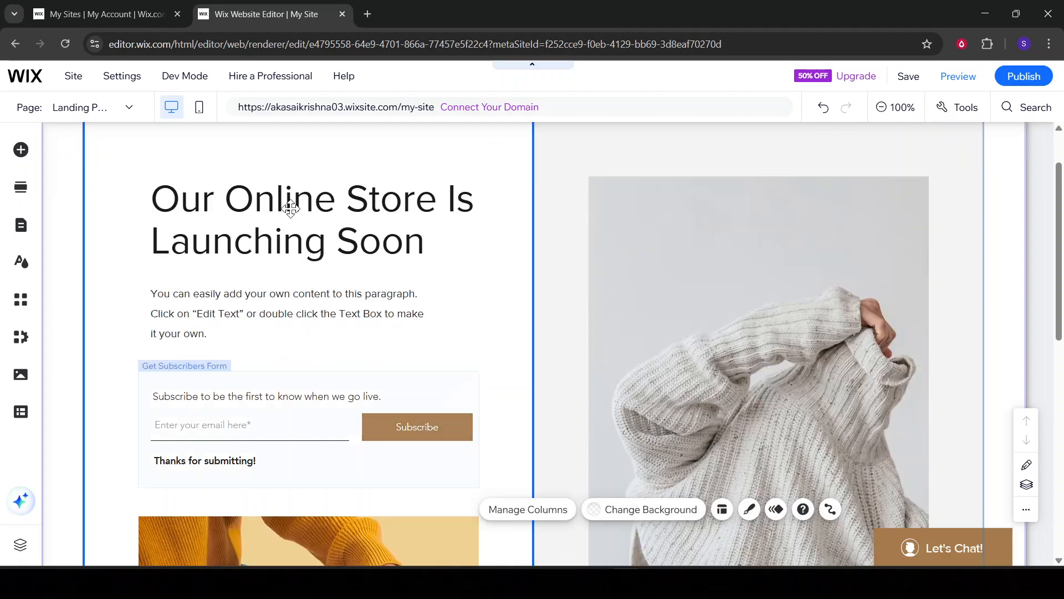
{"action": "scroll", "coordinate": [268, 233], "scroll_direction": "up", "scroll_amount": 1}
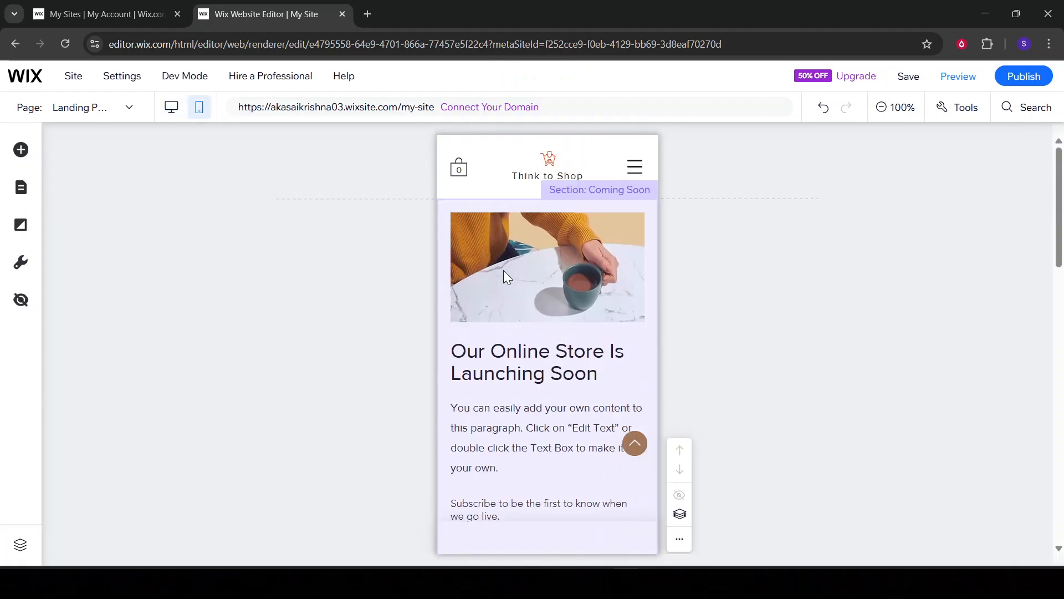
{"action": "scroll", "coordinate": [517, 285], "scroll_direction": "down", "scroll_amount": 15}
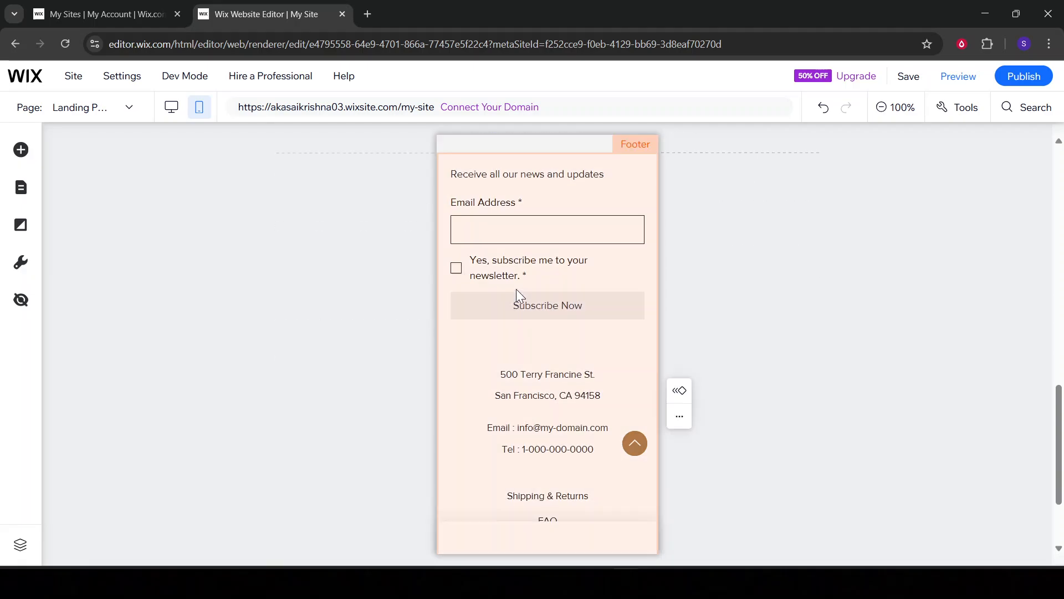
{"action": "scroll", "coordinate": [525, 336], "scroll_direction": "up", "scroll_amount": 15}
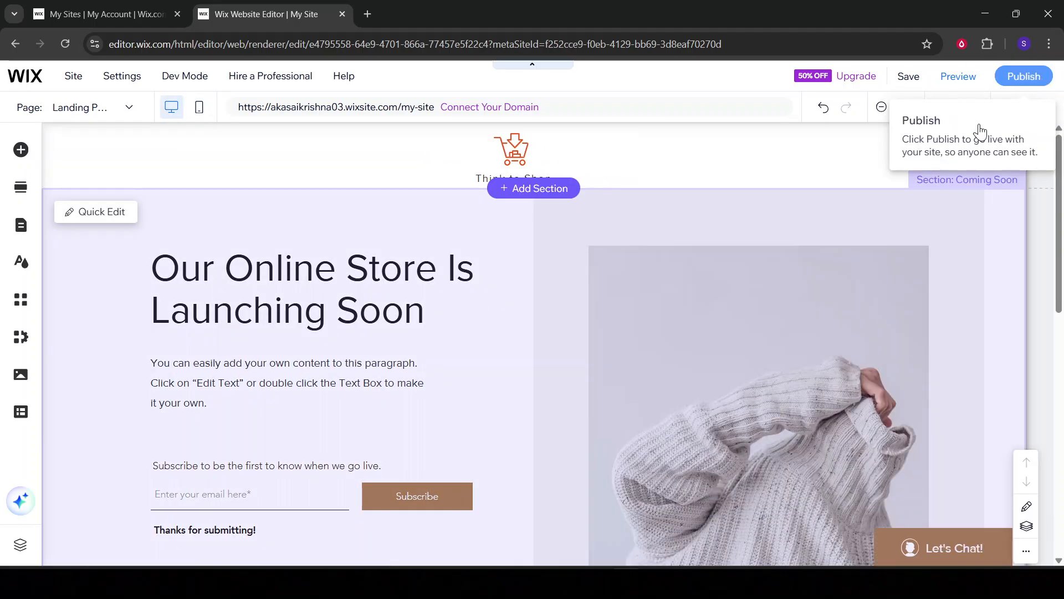
Return to the desktop view and look over the finished landing page.
{"action": "scroll", "coordinate": [275, 339], "scroll_direction": "down", "scroll_amount": 5}
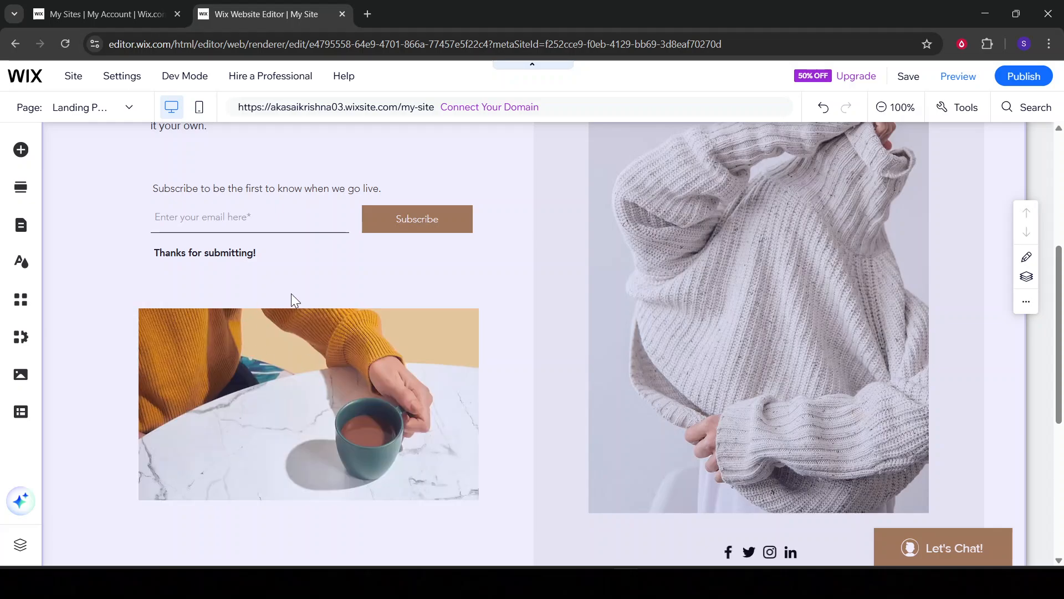
{"action": "scroll", "coordinate": [317, 325], "scroll_direction": "up", "scroll_amount": 5}
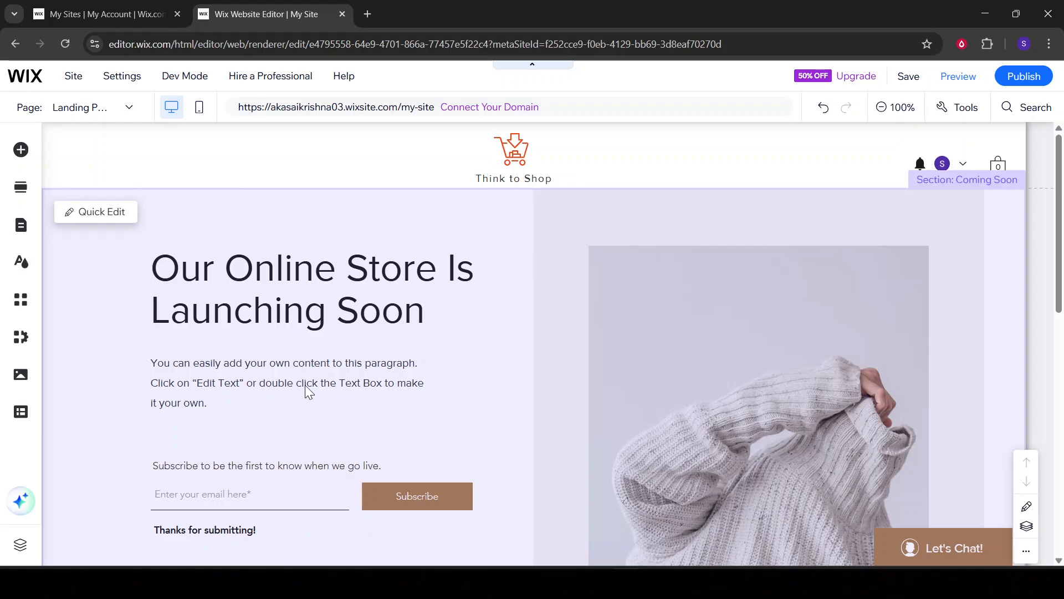
{"action": "scroll", "coordinate": [312, 381], "scroll_direction": "down", "scroll_amount": 10}
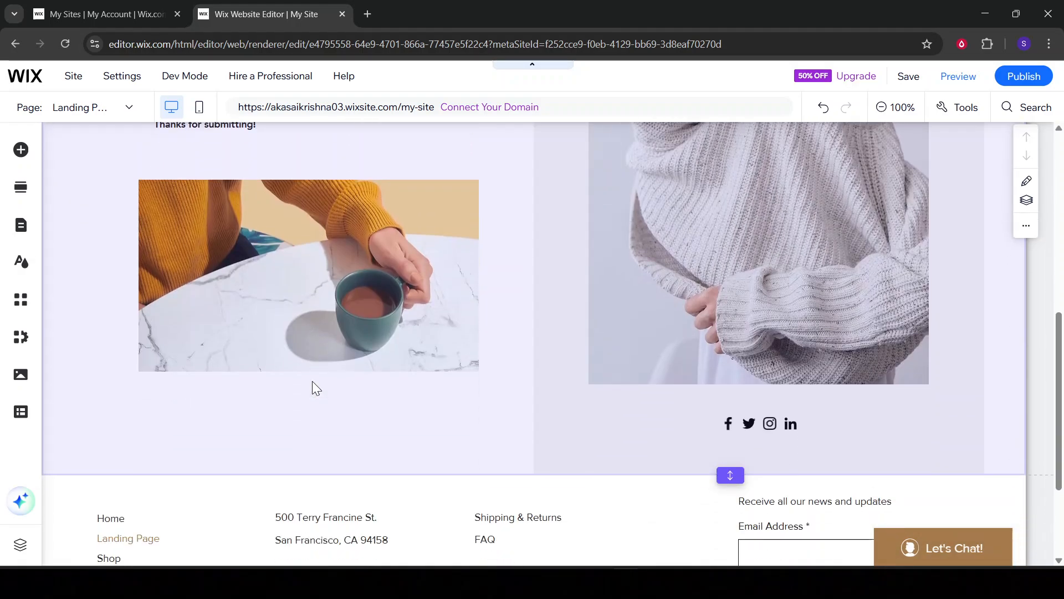
{"action": "scroll", "coordinate": [312, 382], "scroll_direction": "up", "scroll_amount": 10}
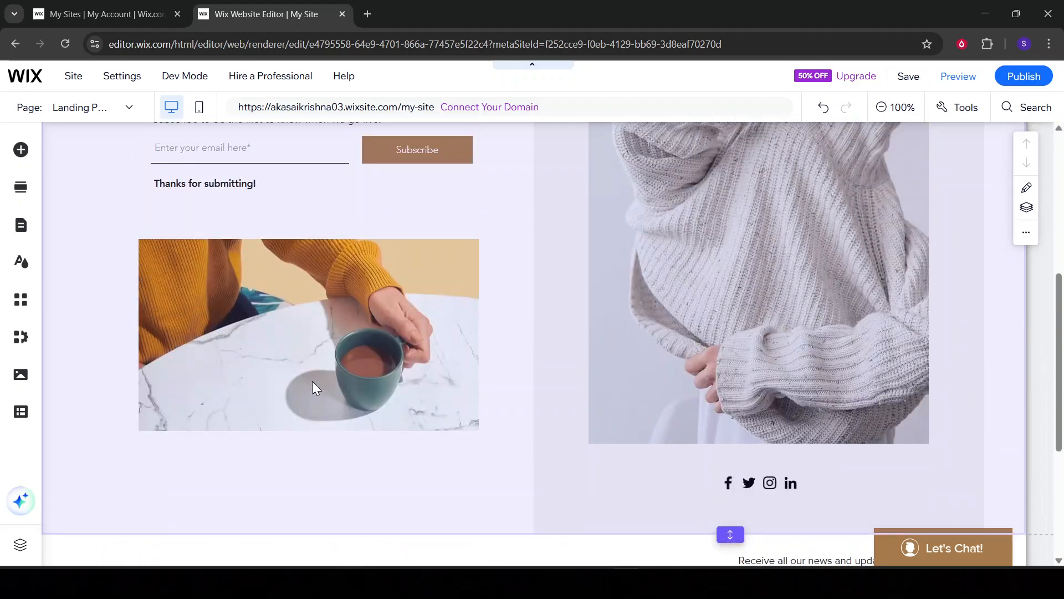